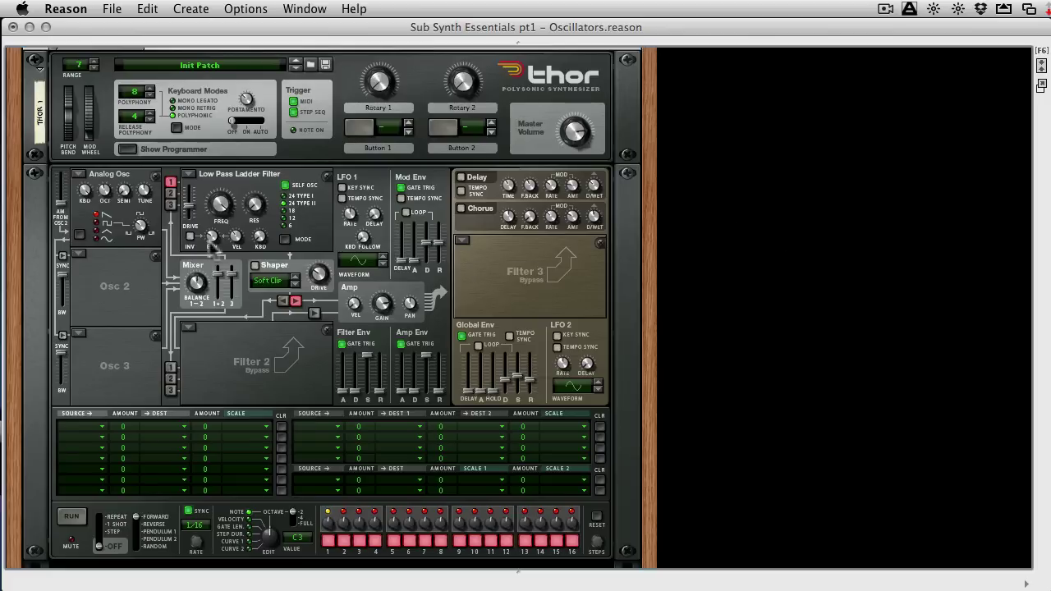
# Make oscillator 2 an Analog oscillator routed into Filter 1.
pyautogui.click(78, 253)
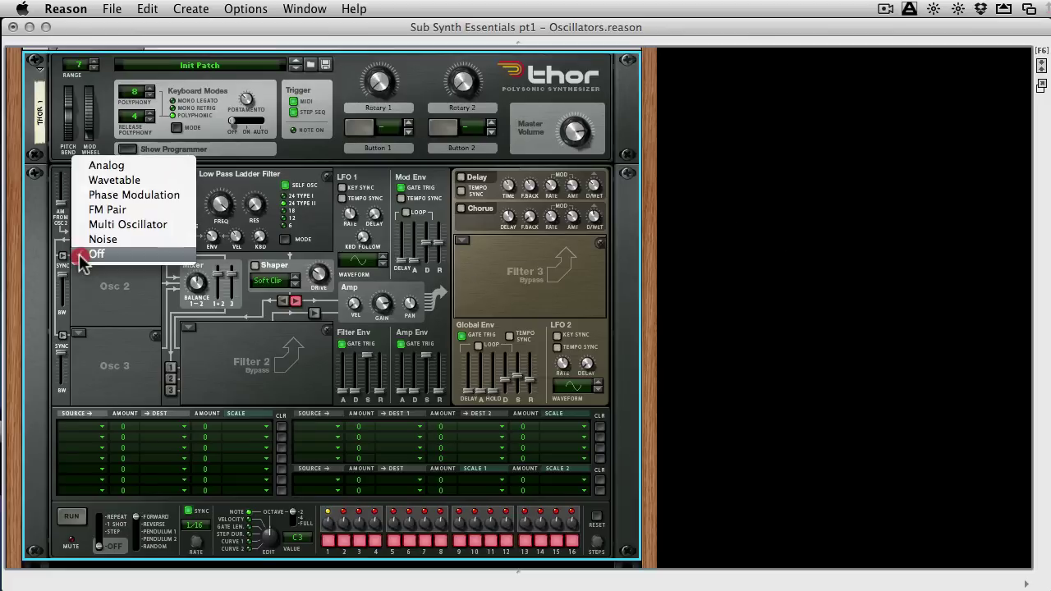
pyautogui.click(109, 166)
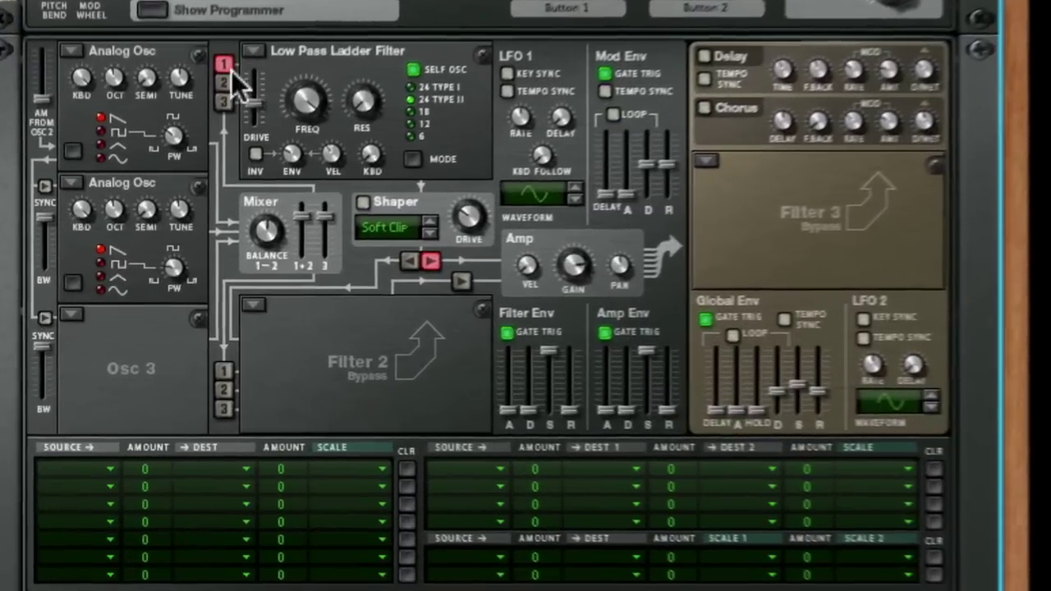
pyautogui.click(169, 192)
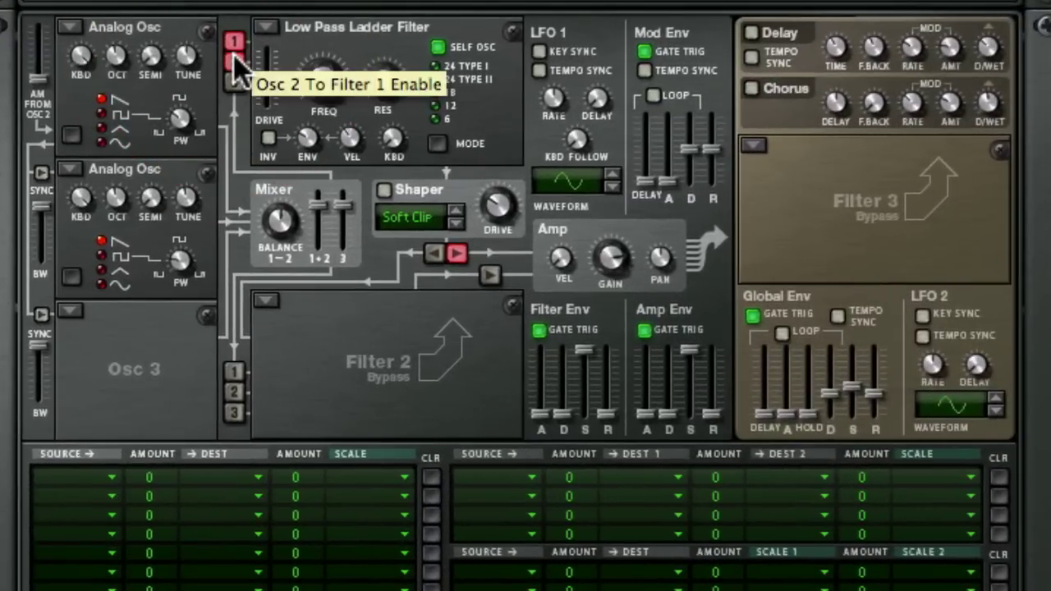
# Detune Osc 2 to -7 and try shifting its semitone pitch.
pyautogui.click(192, 204)
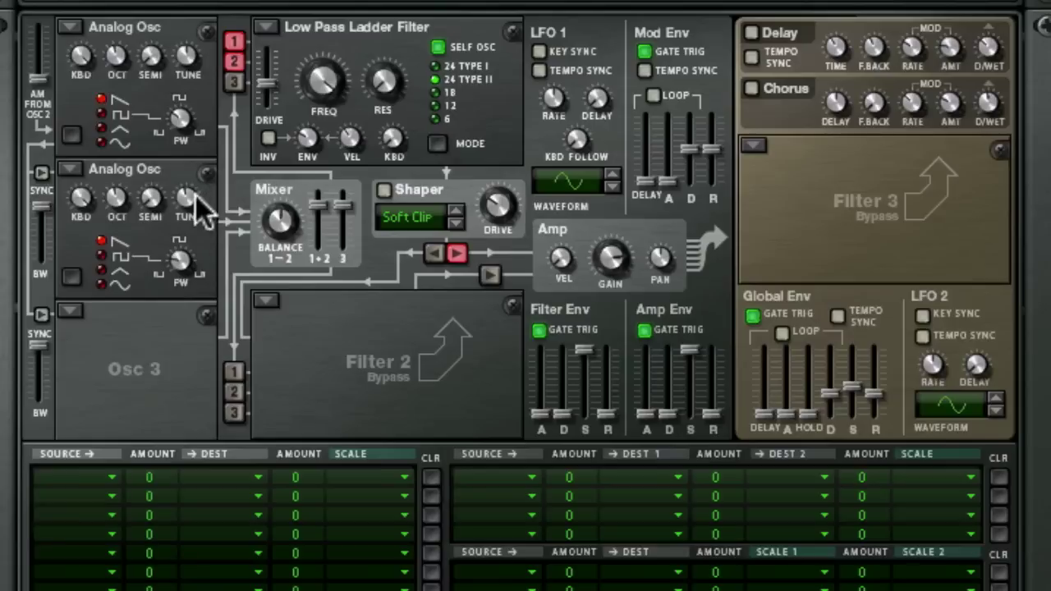
pyautogui.moveTo(191, 204); pyautogui.dragTo(184, 206)
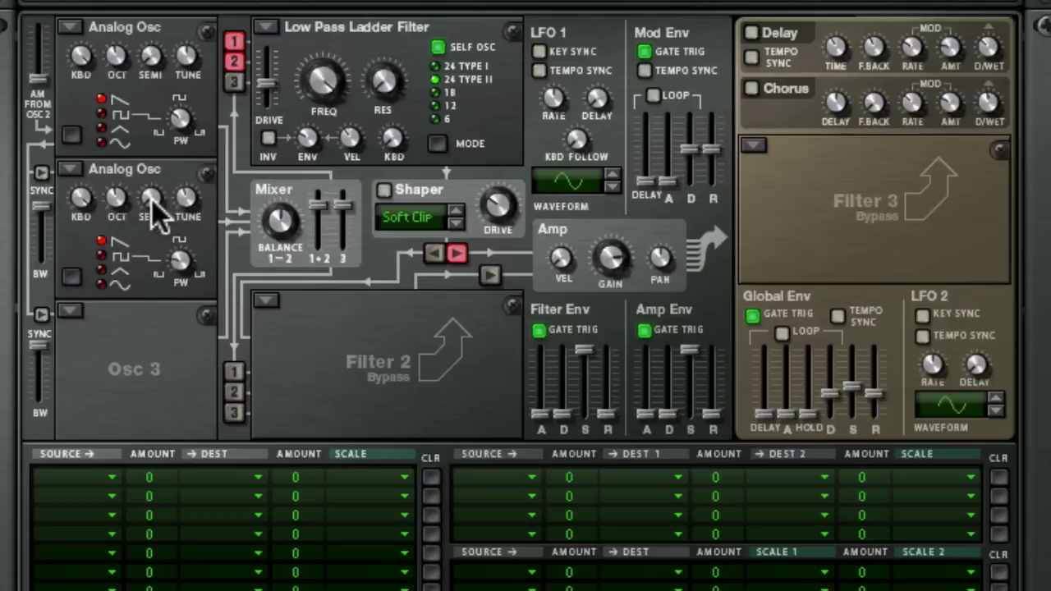
pyautogui.moveTo(156, 197); pyautogui.dragTo(155, 246)
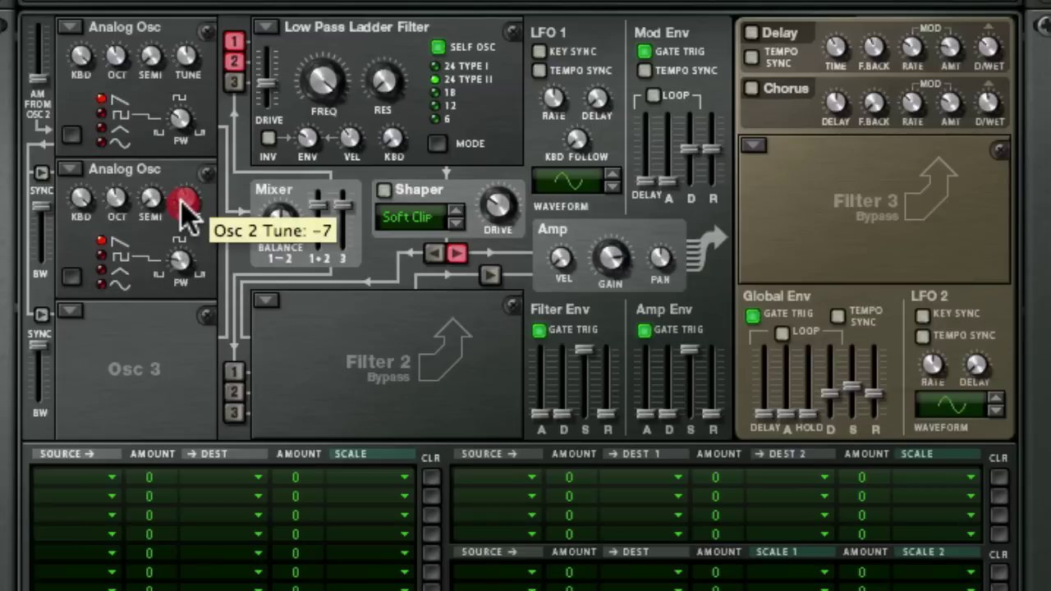
# Push Osc 2's Tune lower, from -13 down to about -29.
pyautogui.moveTo(187, 218); pyautogui.dragTo(187, 220)
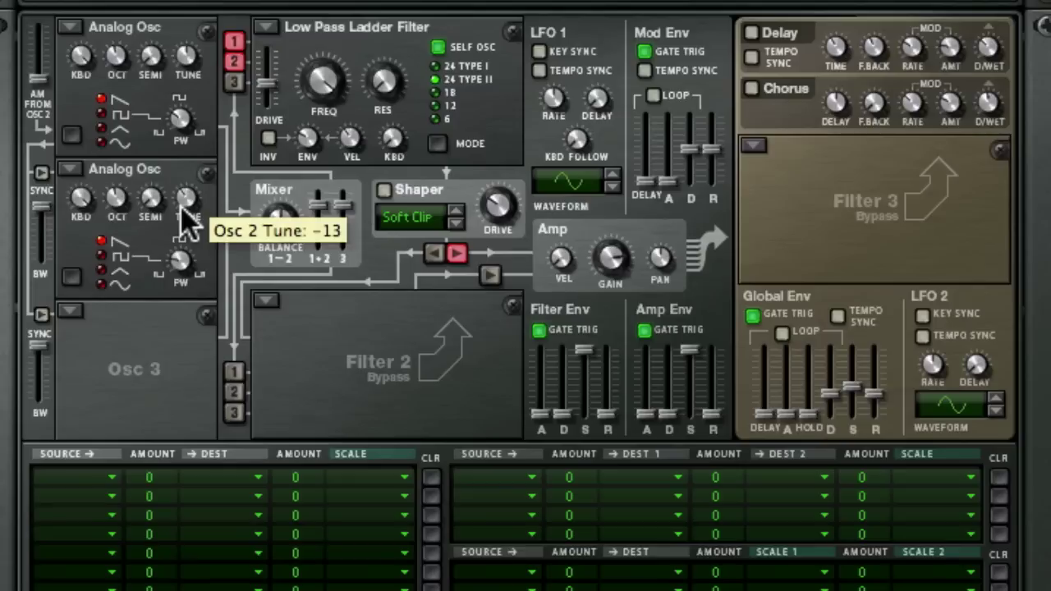
pyautogui.click(185, 201)
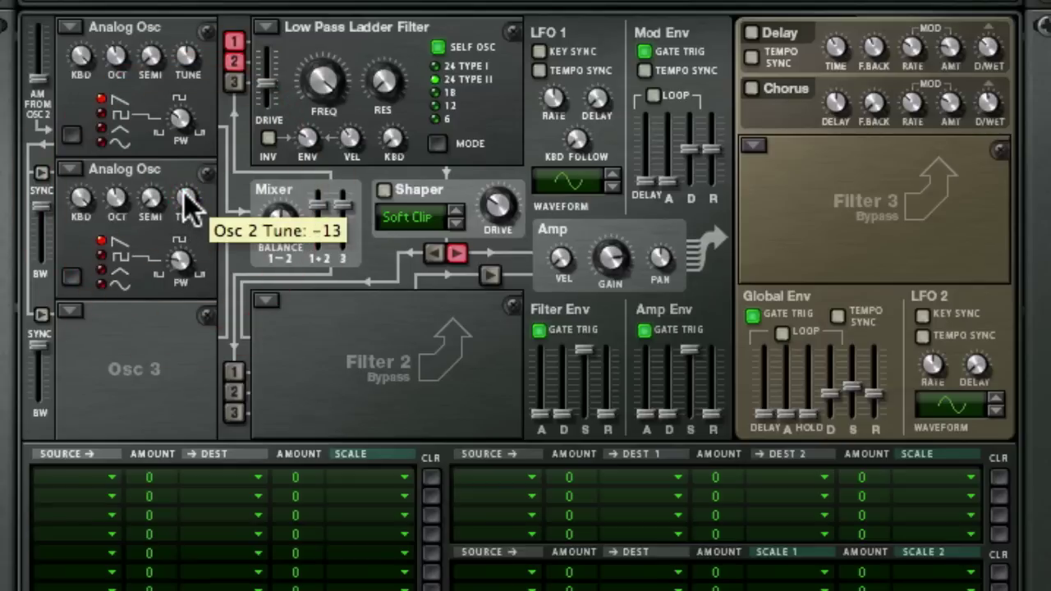
pyautogui.moveTo(182, 194)
pyautogui.mouseDown()
pyautogui.moveTo(200, 230)
pyautogui.moveTo(189, 203)
pyautogui.mouseUp()
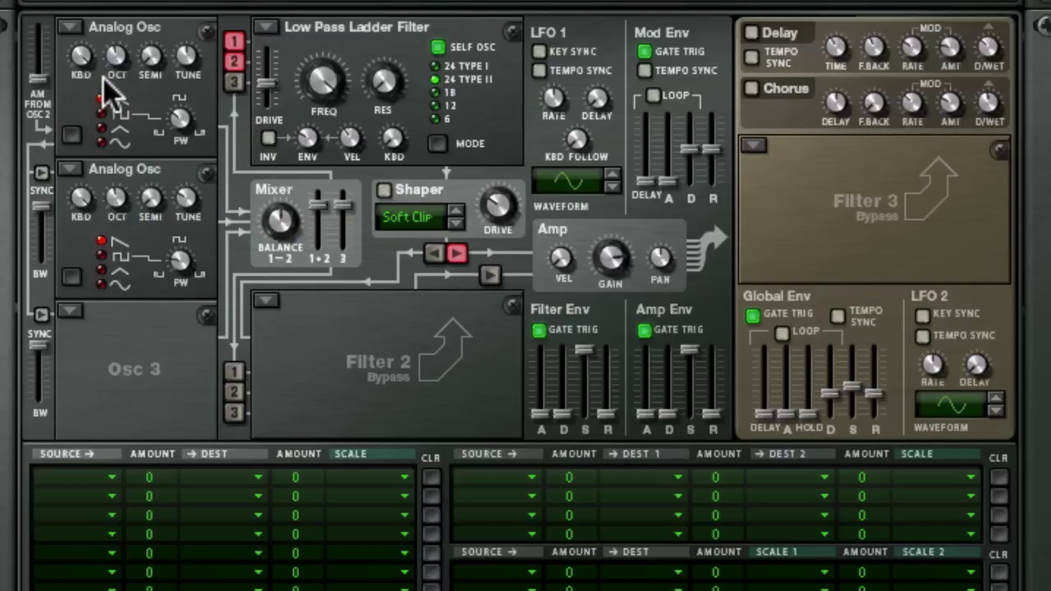
# Set Osc 2 to Off and Osc 1 to Multi Oscillator.
pyautogui.moveTo(71, 169); pyautogui.dragTo(164, 332)
pyautogui.moveTo(73, 27); pyautogui.dragTo(235, 134)
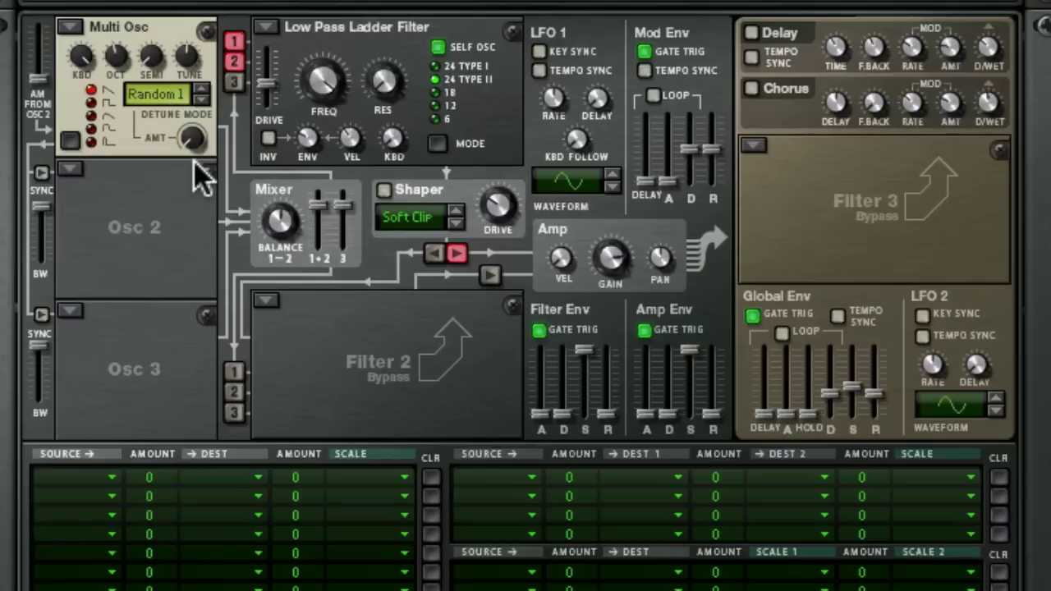
# Raise the ladder filter's Drive and set the Multi Oscillator Detune amount to 14.
pyautogui.moveTo(195, 154)
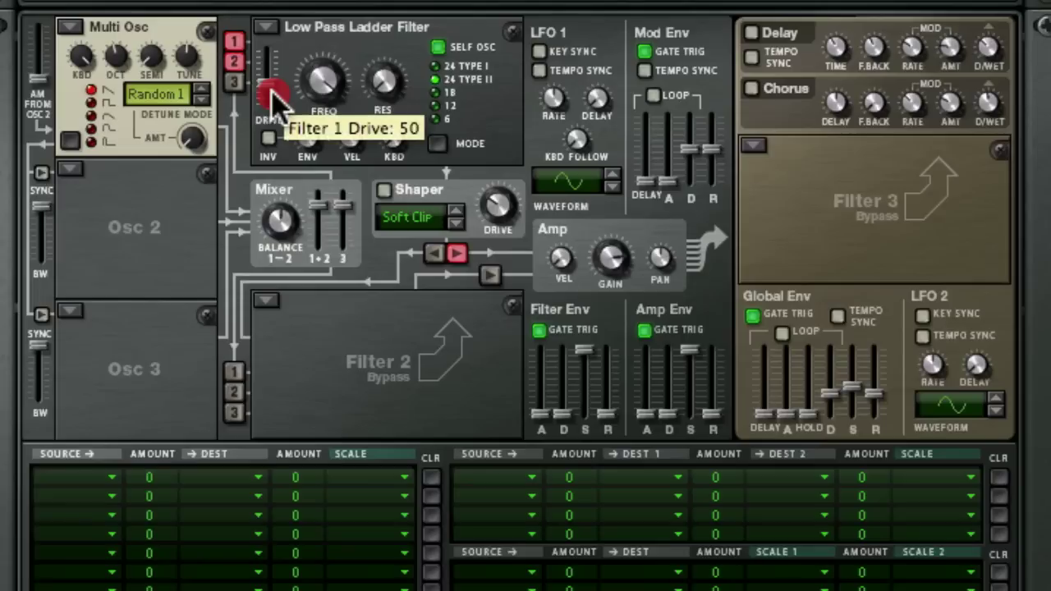
pyautogui.moveTo(270, 89); pyautogui.dragTo(270, 87)
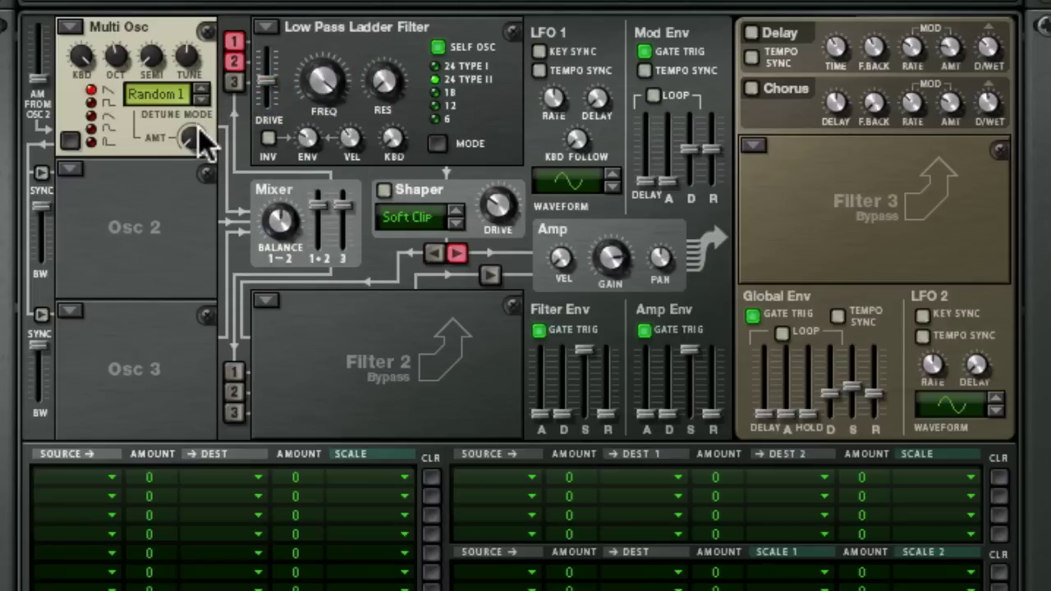
pyautogui.moveTo(204, 137)
pyautogui.mouseDown()
pyautogui.moveTo(199, 89)
pyautogui.moveTo(206, 123)
pyautogui.mouseUp()
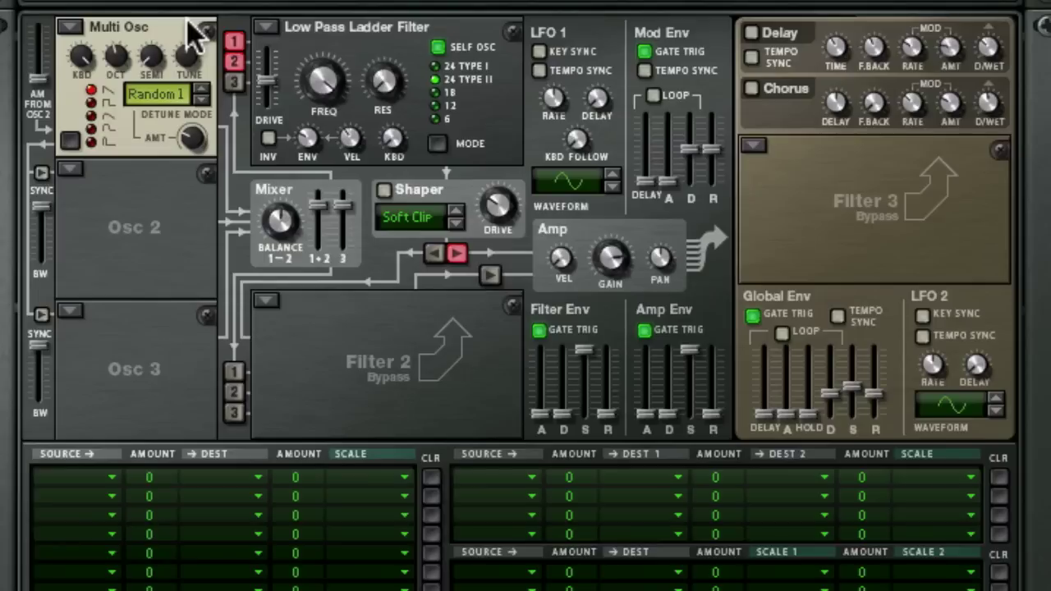
# Return Osc 1 to Analog and make Osc 2 a Wavetable feeding Filter 1.
pyautogui.click(70, 27)
pyautogui.press('Up')
pyautogui.press('Up')
pyautogui.press('Up')
pyautogui.press('Up')
pyautogui.press('Return')
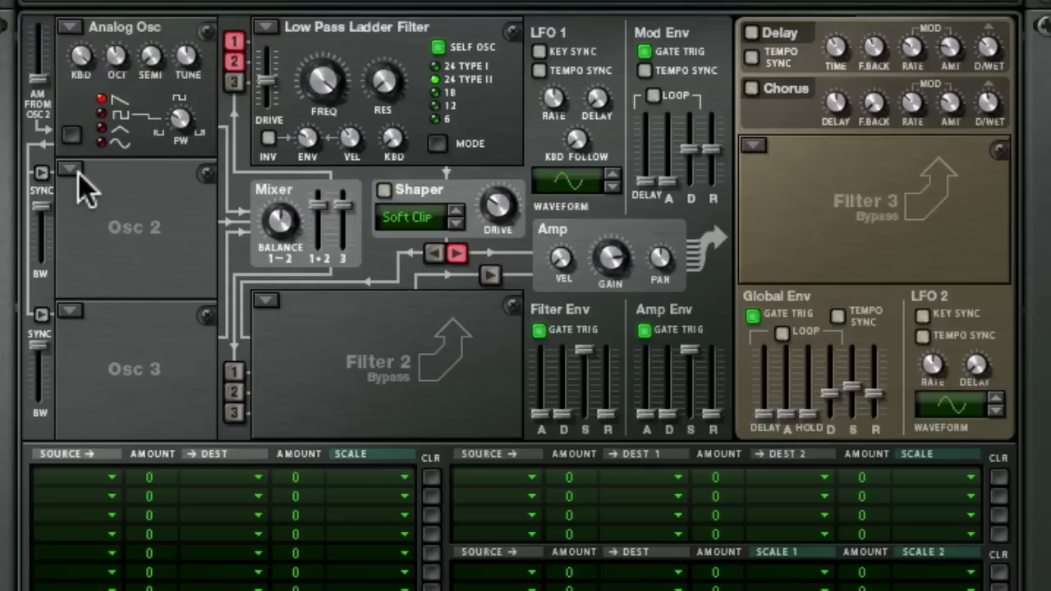
pyautogui.moveTo(78, 173)
pyautogui.mouseDown()
pyautogui.moveTo(229, 41)
pyautogui.moveTo(228, 85)
pyautogui.moveTo(229, 39)
pyautogui.mouseUp()
pyautogui.click(233, 61)
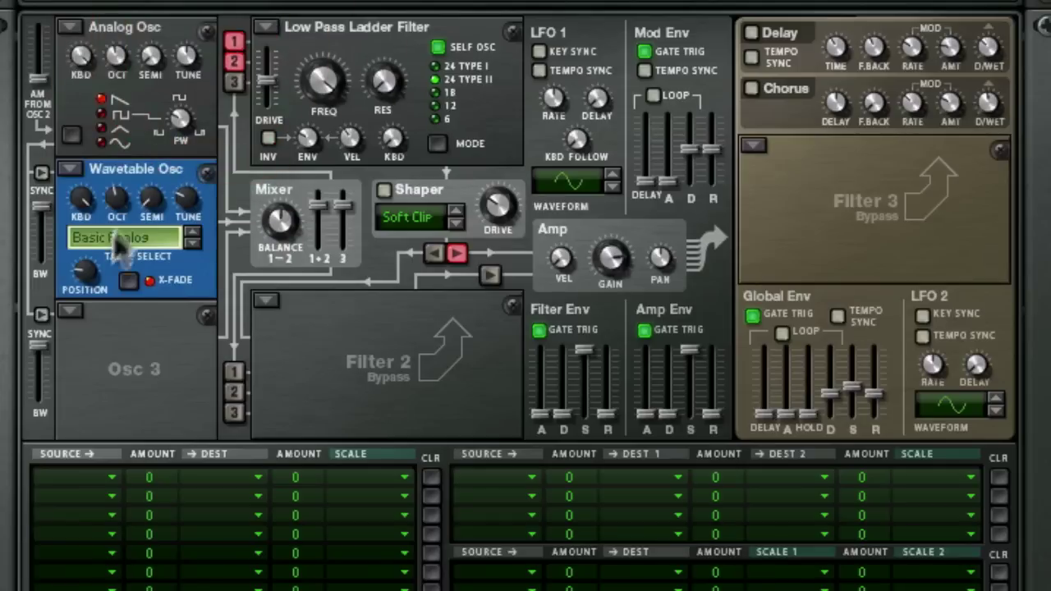
# Add an FM Pair Osc 3 into Filter 1, choose Square Harmonics, set FM 54 and carrier 4.
pyautogui.moveTo(71, 310); pyautogui.dragTo(129, 232)
pyautogui.click(234, 81)
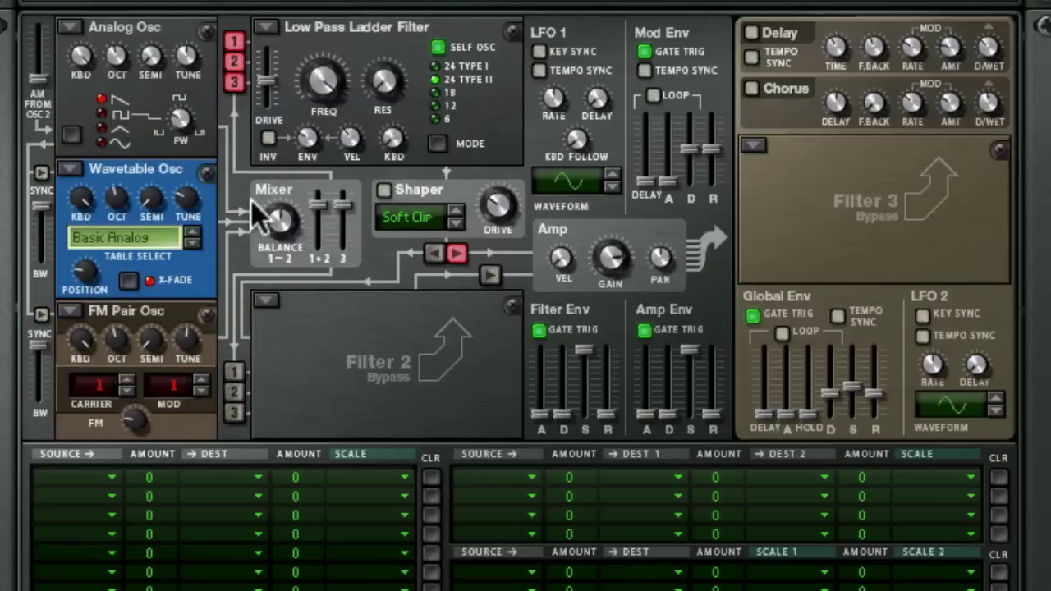
pyautogui.click(164, 232)
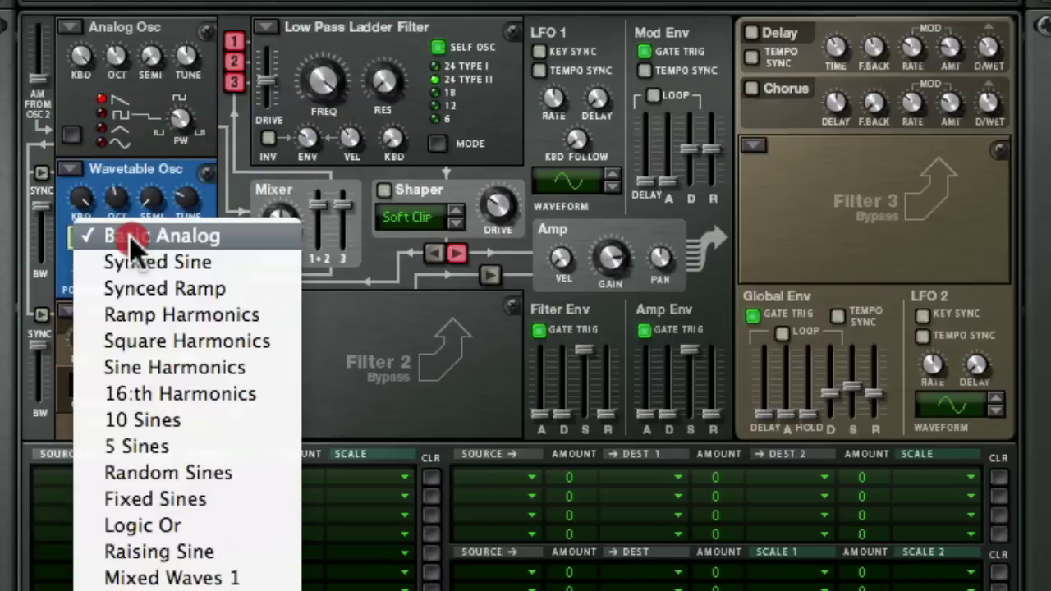
pyautogui.click(169, 364)
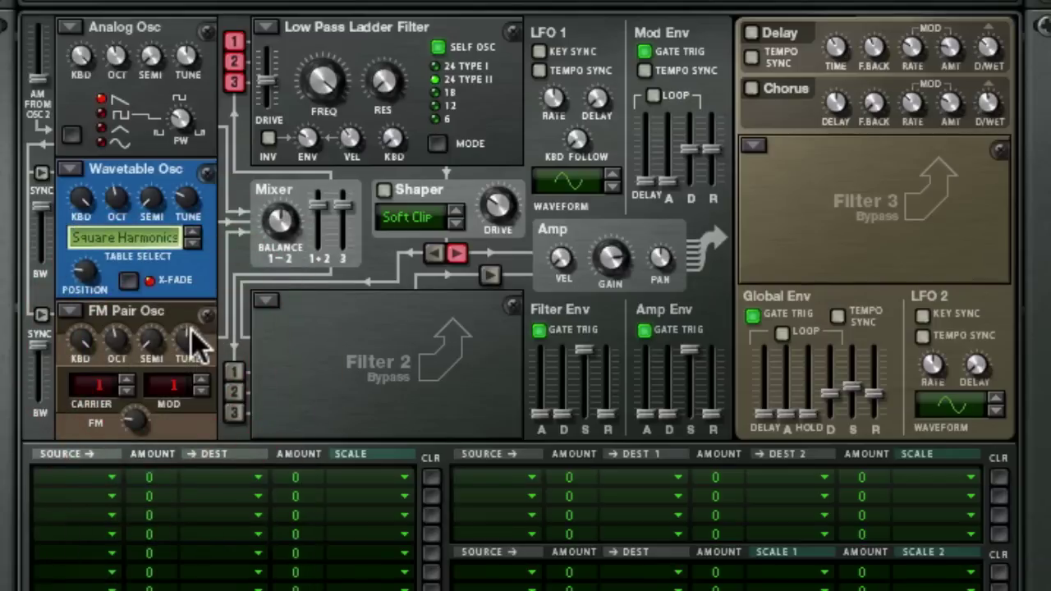
pyautogui.moveTo(140, 410); pyautogui.dragTo(152, 383)
pyautogui.click(128, 381)
pyautogui.click(128, 381)
pyautogui.click(127, 380)
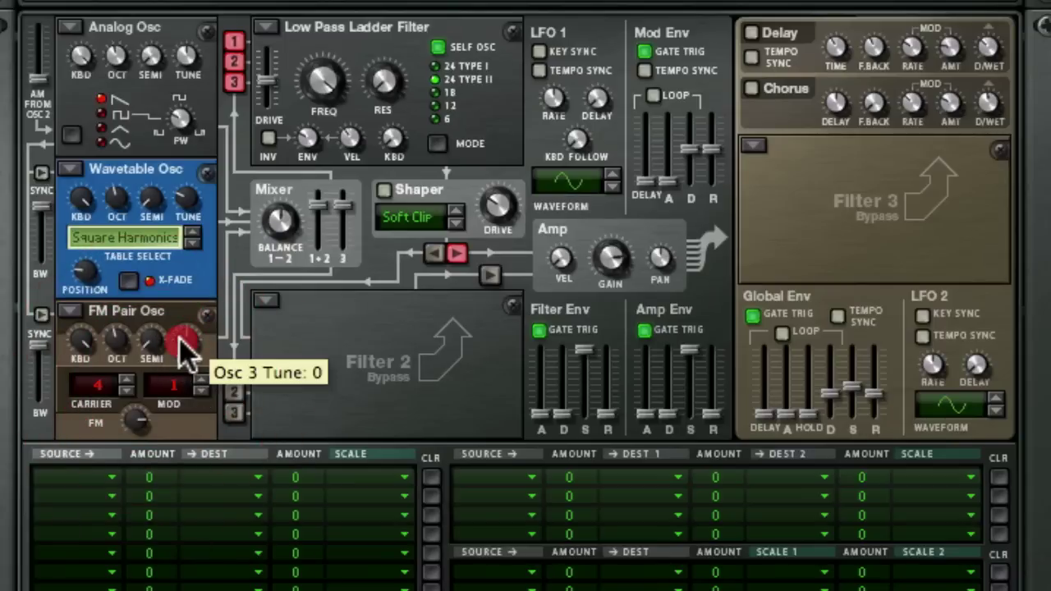
# Fine-tune FM Pair to 16 and Wavetable to -2, raising the Wavetable one semitone.
pyautogui.moveTo(187, 349); pyautogui.dragTo(188, 310)
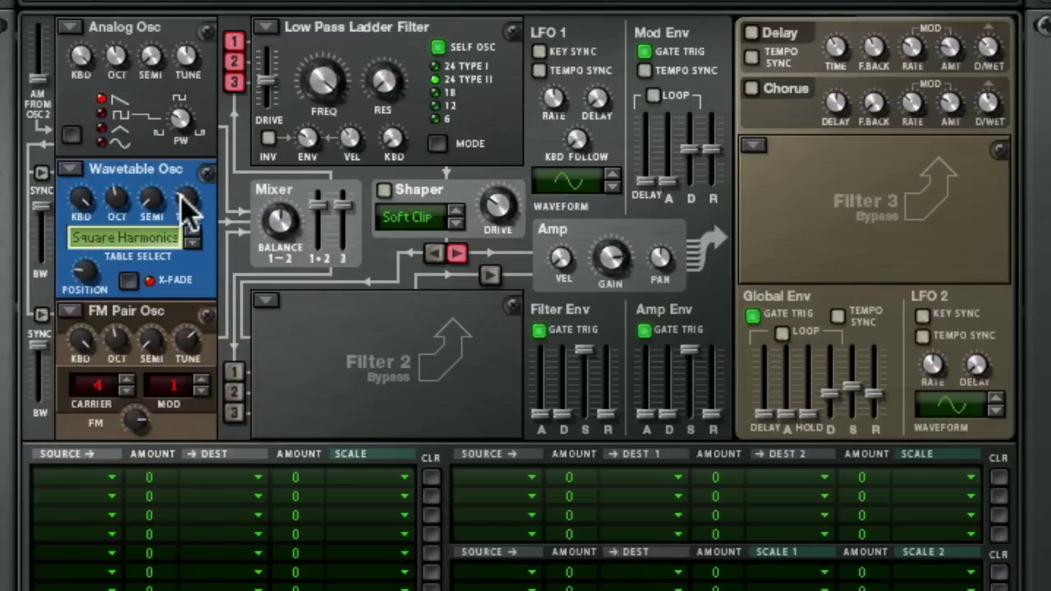
pyautogui.moveTo(187, 211); pyautogui.dragTo(183, 183)
pyautogui.moveTo(160, 209); pyautogui.dragTo(160, 204)
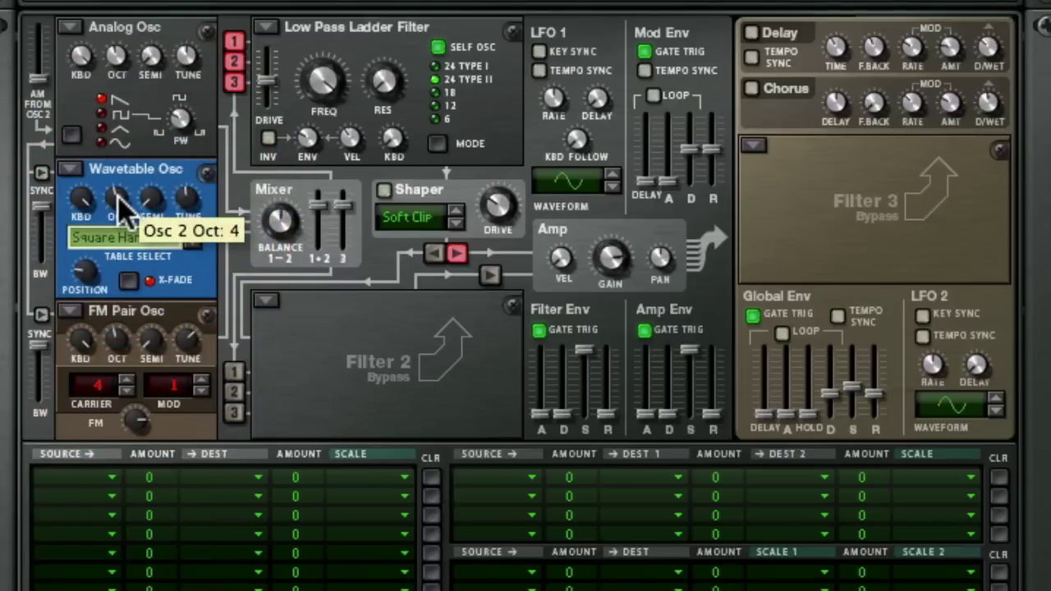
# Drop the Wavetable an octave, raise FM Pair an octave, and set Osc 3 level to -6.8 dB.
pyautogui.moveTo(118, 203); pyautogui.dragTo(117, 234)
pyautogui.moveTo(118, 340); pyautogui.dragTo(123, 332)
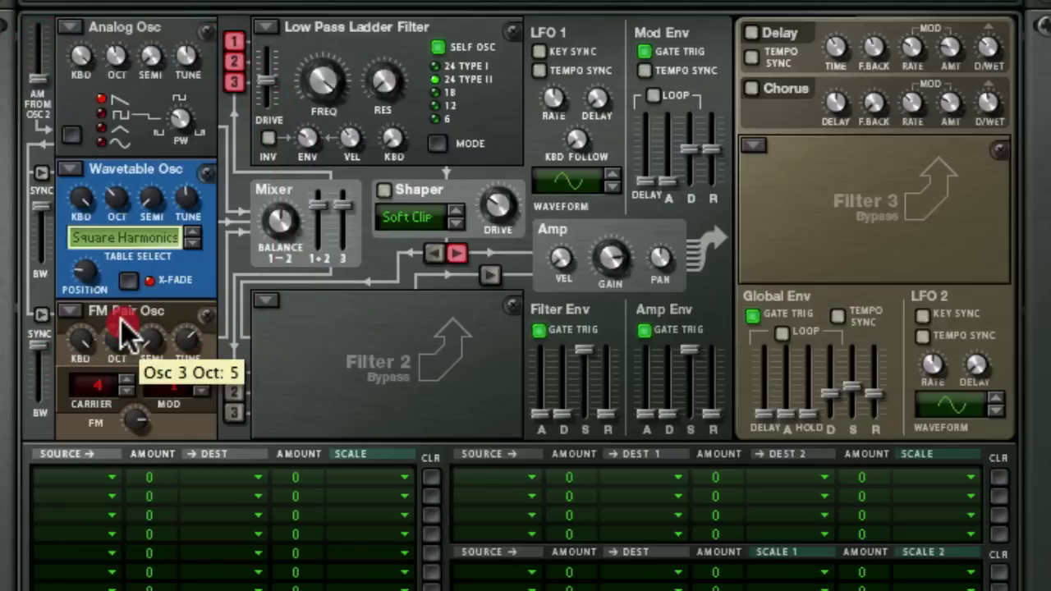
pyautogui.click(343, 205)
pyautogui.moveTo(343, 203); pyautogui.dragTo(341, 217)
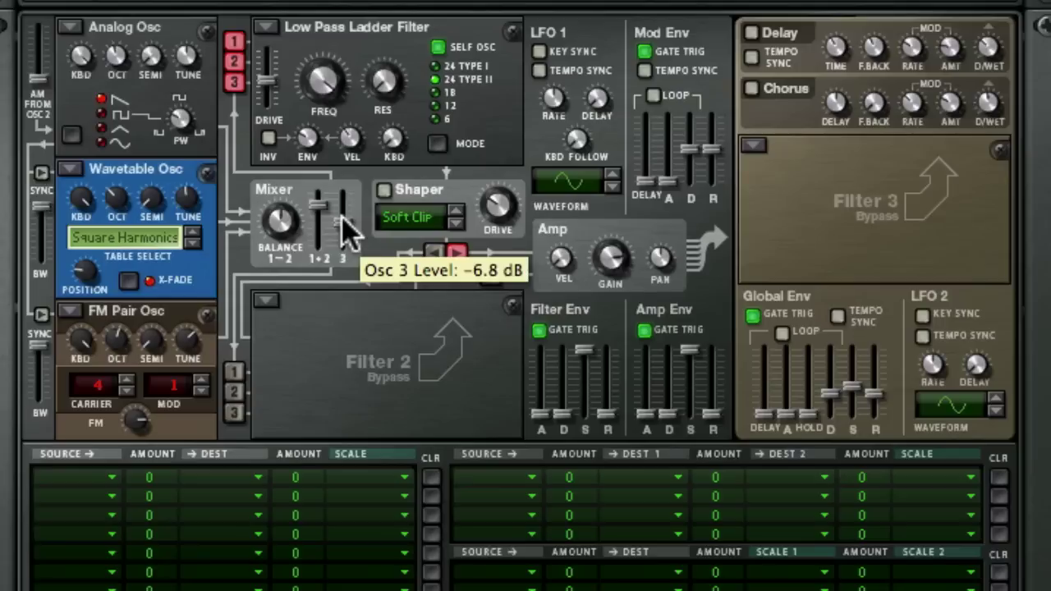
# Set both the Wavetable (Osc 2) and FM Pair (Osc 3) slots to Off.
pyautogui.click(70, 169)
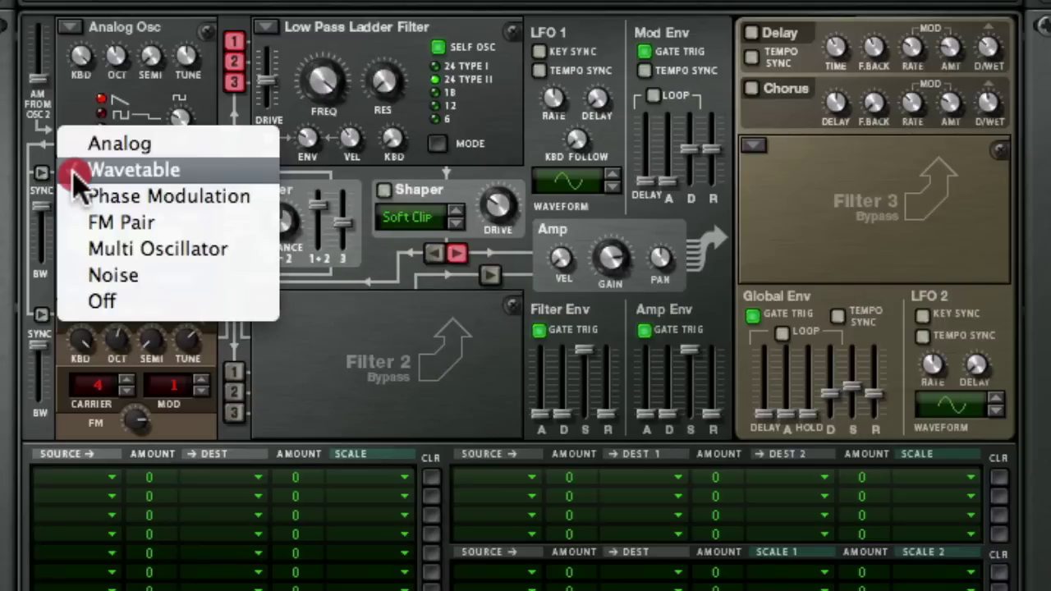
pyautogui.click(176, 300)
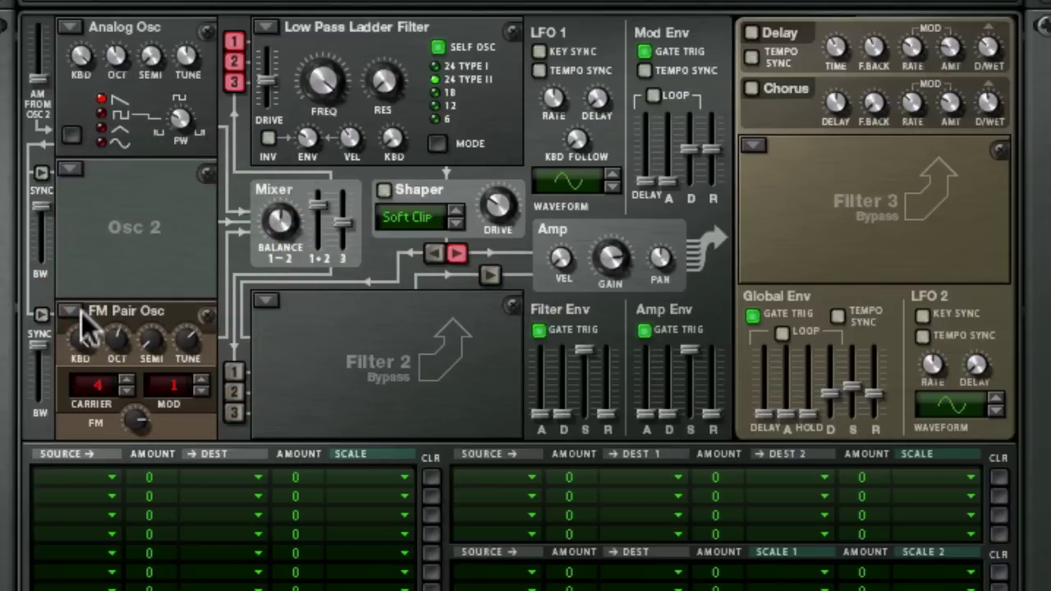
pyautogui.click(76, 314)
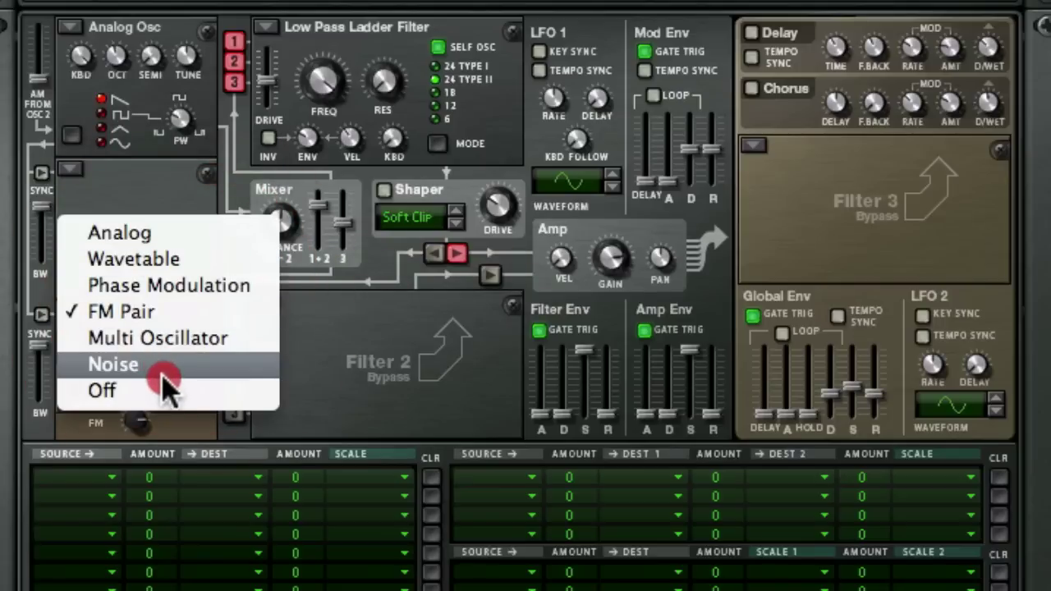
pyautogui.click(162, 386)
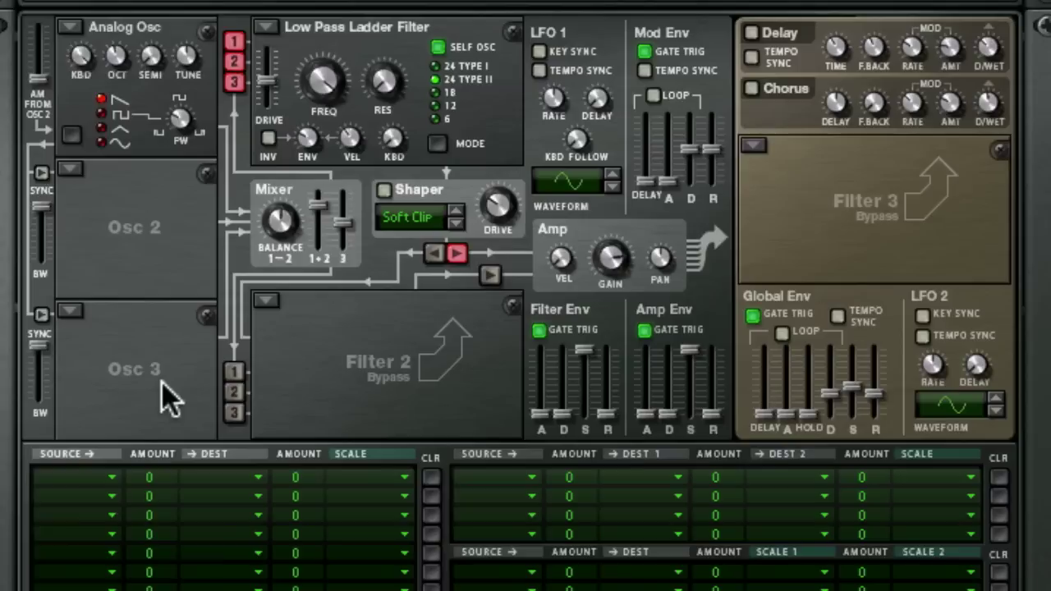
# Make oscillator 2 an Analog oscillator dropped to octave 2.
pyautogui.click(70, 170)
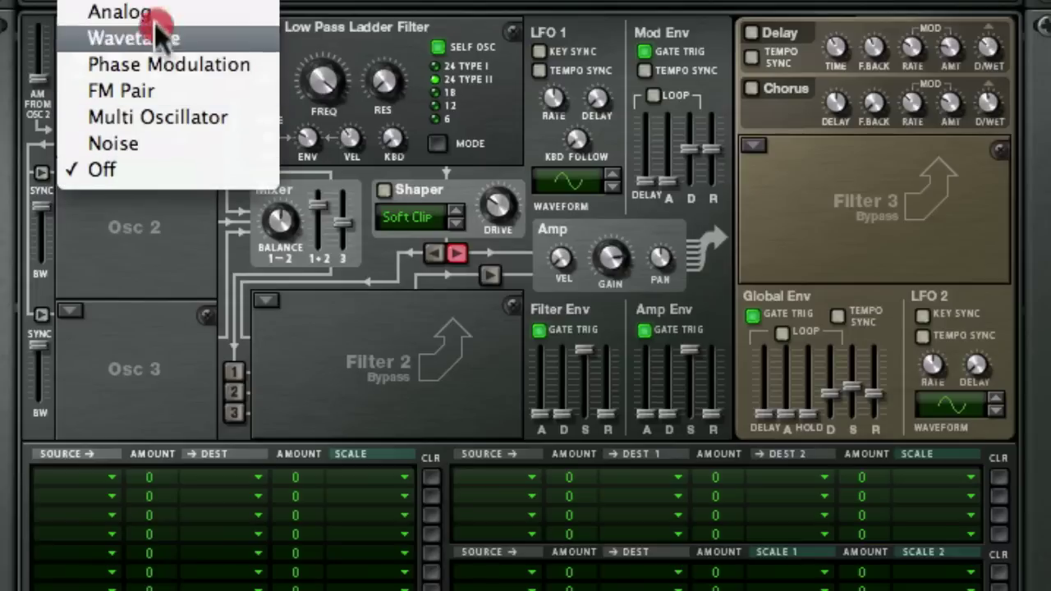
pyautogui.click(156, 15)
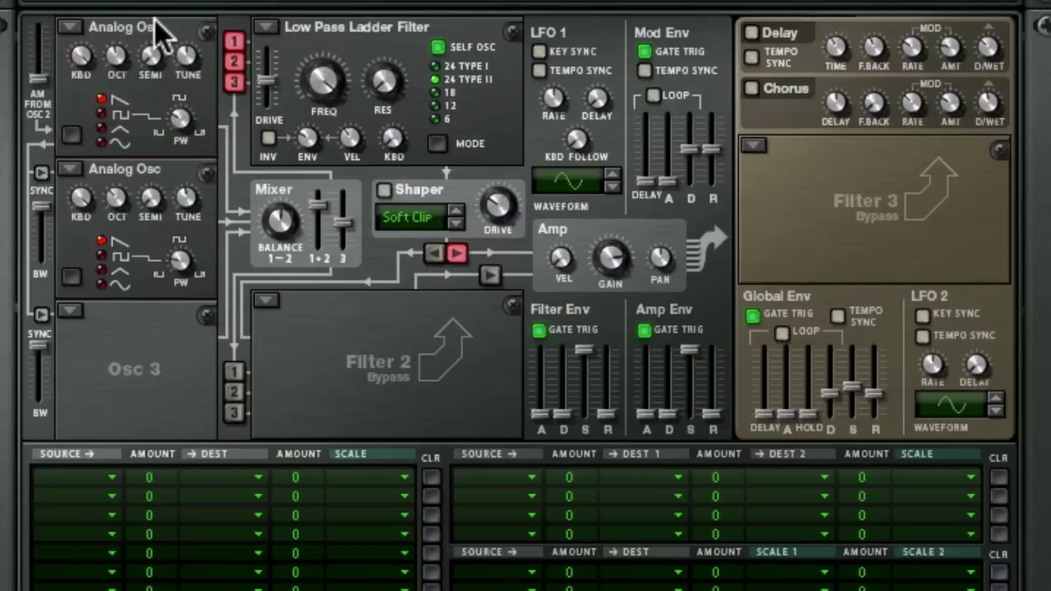
pyautogui.click(119, 206)
pyautogui.moveTo(116, 201); pyautogui.dragTo(117, 207)
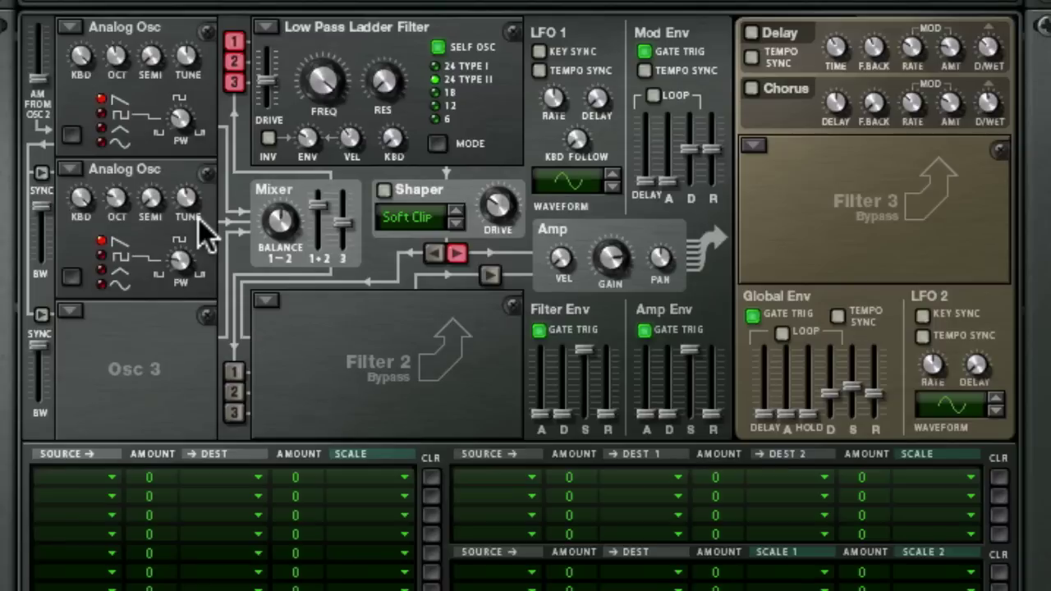
# Change Osc 2's waveform and set the Osc 1–2 mixer balance to 58.
pyautogui.moveTo(288, 220); pyautogui.dragTo(299, 256)
pyautogui.moveTo(324, 212)
pyautogui.click(98, 282)
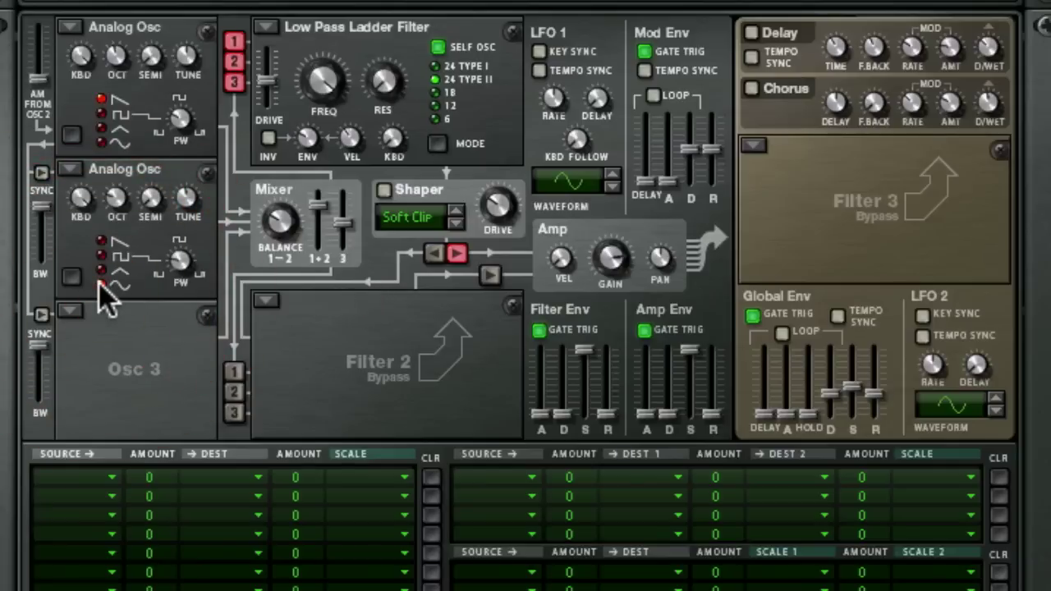
pyautogui.moveTo(274, 222)
pyautogui.mouseDown()
pyautogui.moveTo(265, 218)
pyautogui.moveTo(276, 211)
pyautogui.mouseUp()
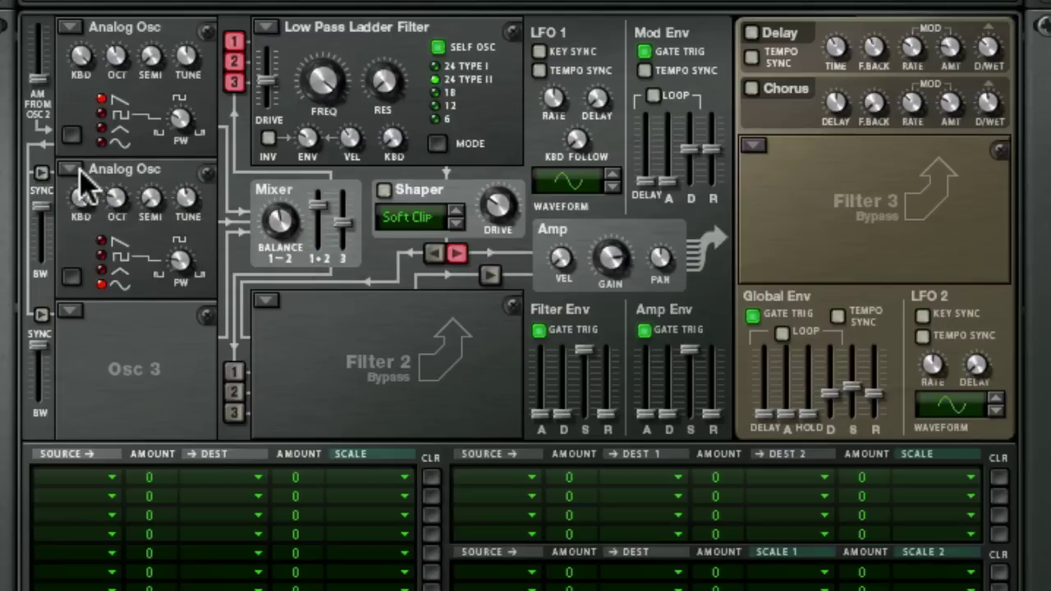
# Switch oscillators 1 and 2 to Multi Oscillators, adjusting detune amount and Osc 2's waveform.
pyautogui.moveTo(74, 169)
pyautogui.mouseDown()
pyautogui.moveTo(206, 222)
pyautogui.moveTo(212, 278)
pyautogui.mouseUp()
pyautogui.moveTo(70, 27); pyautogui.dragTo(237, 130)
pyautogui.click(195, 148)
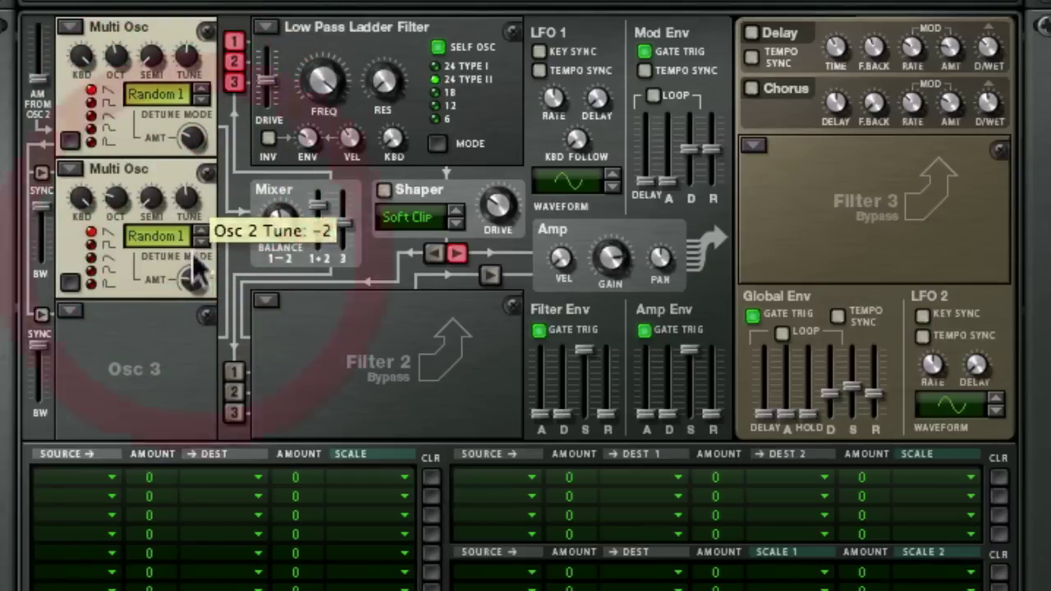
pyautogui.click(89, 244)
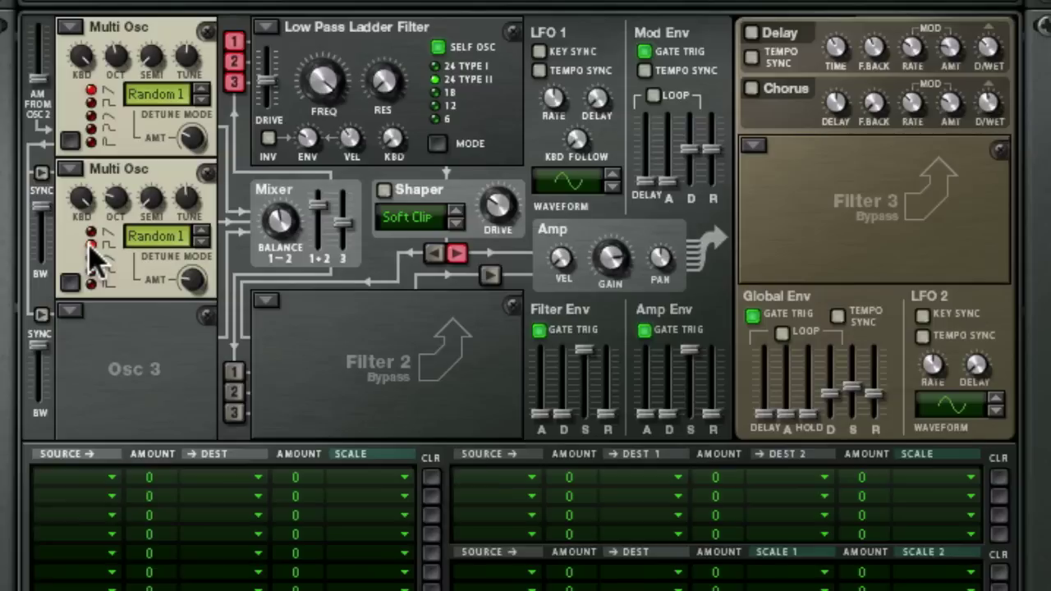
# Make oscillator 3 a Noise oscillator and set its mixer level to about -6.8 dB.
pyautogui.click(68, 311)
pyautogui.click(131, 294)
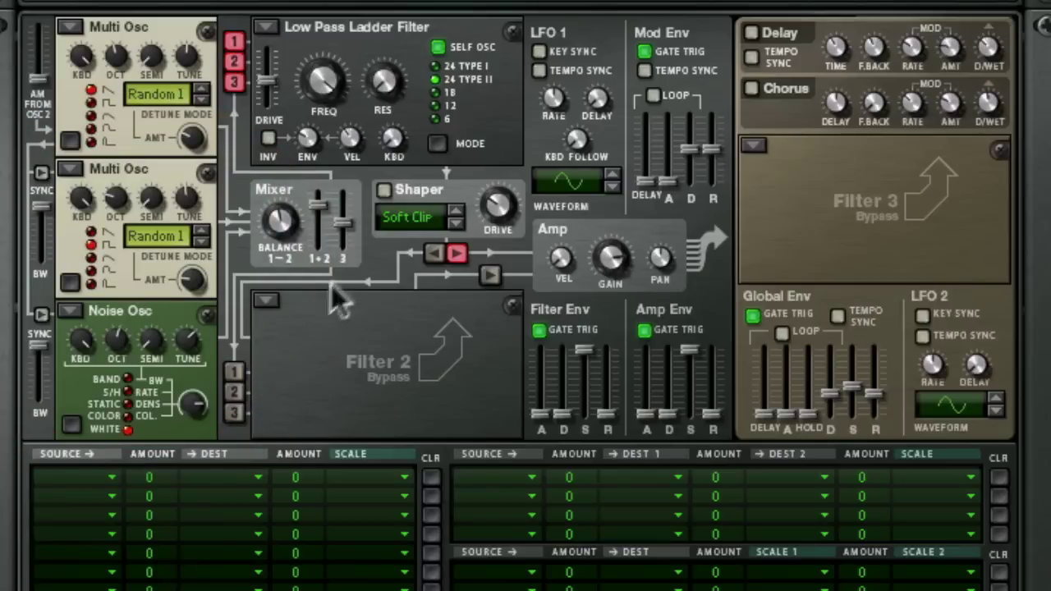
pyautogui.moveTo(343, 224); pyautogui.dragTo(342, 206)
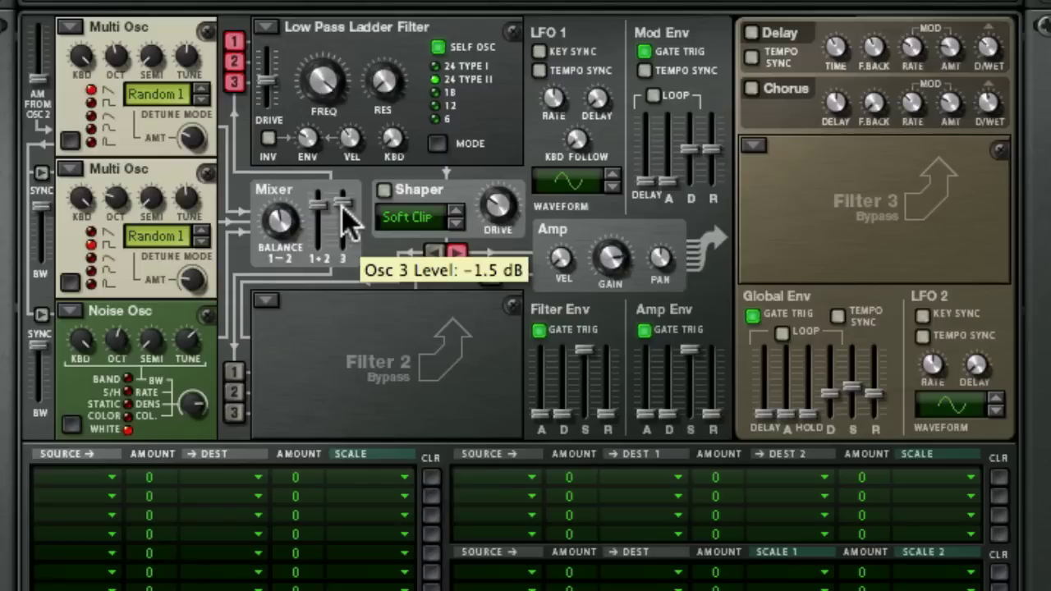
pyautogui.moveTo(342, 206); pyautogui.dragTo(345, 230)
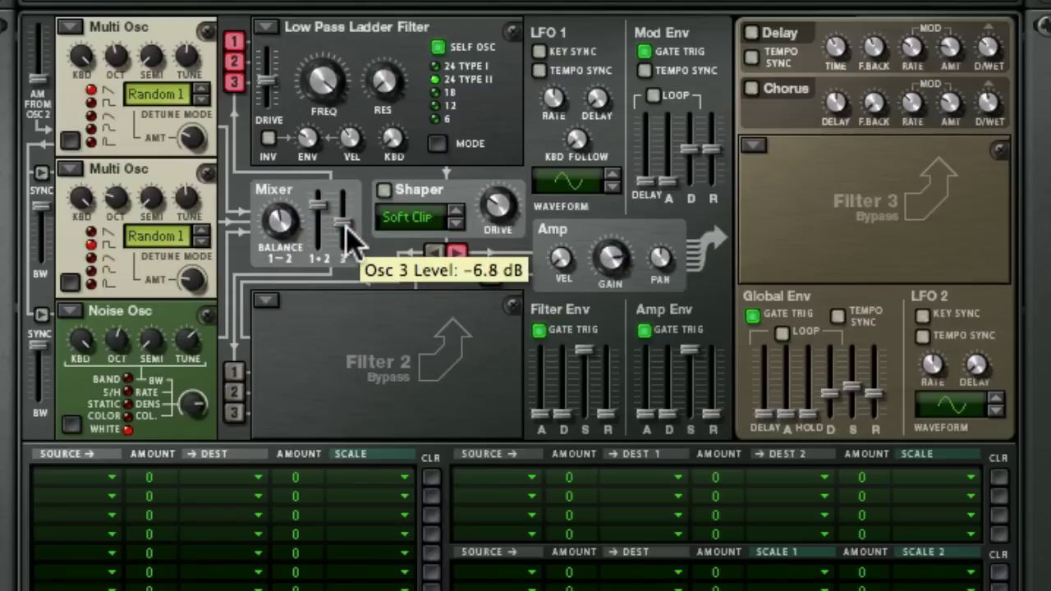